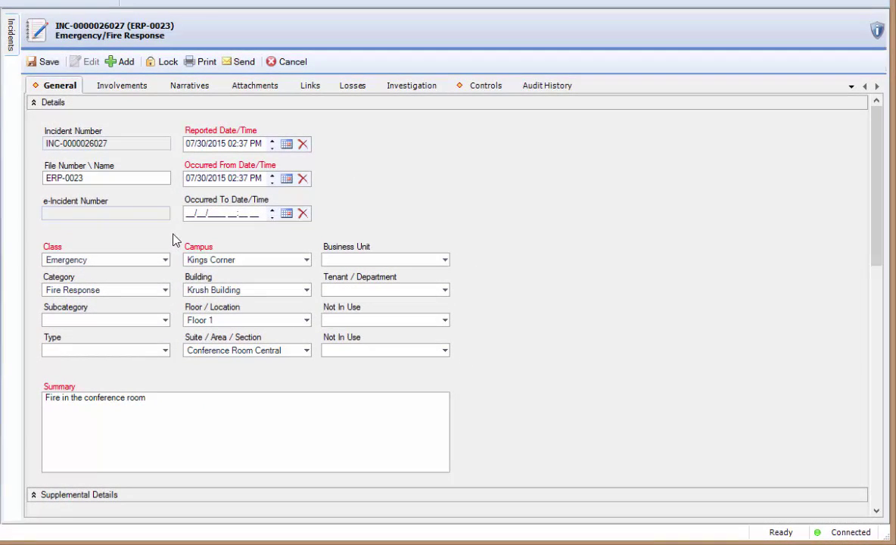
- Show the incident's Involvements Persons list, which currently has 0 involved persons
left_click(121, 86)
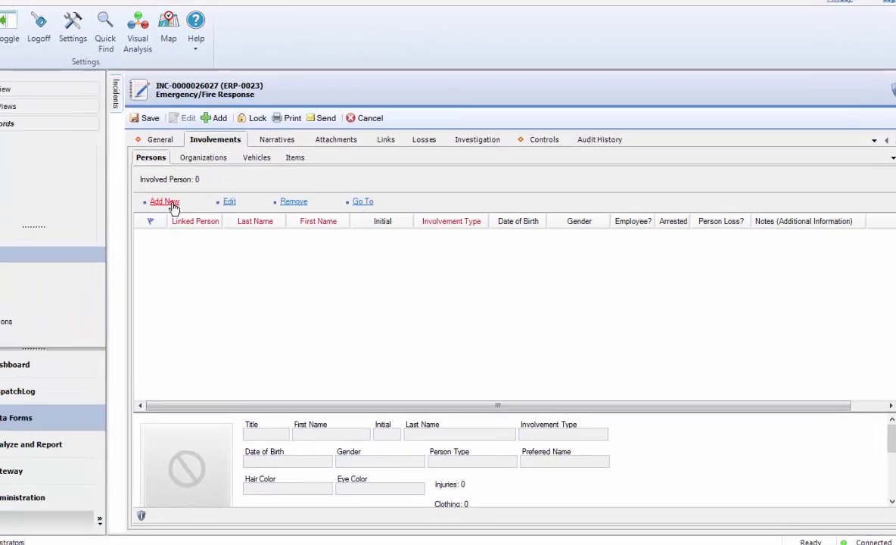
- Add a new involvement and link the existing person found by a surname search
left_click(64, 154)
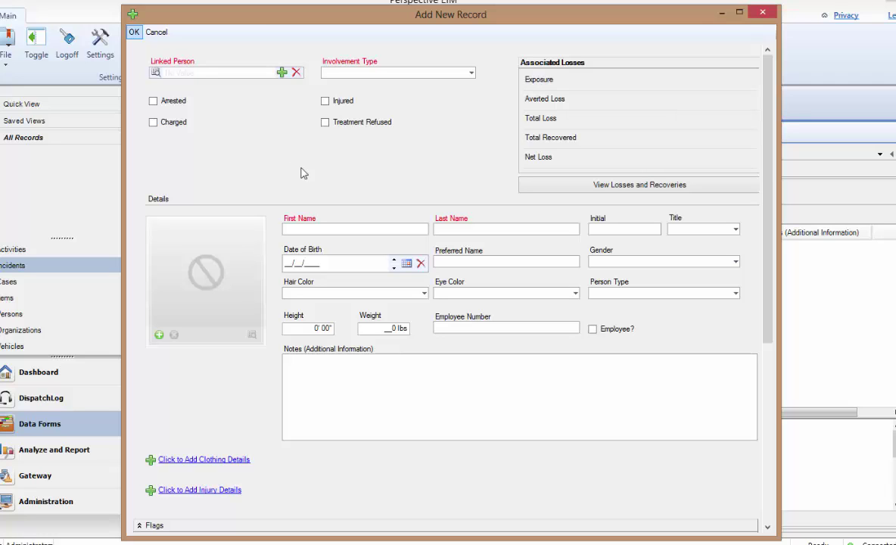
left_click(186, 73)
type("Mci")
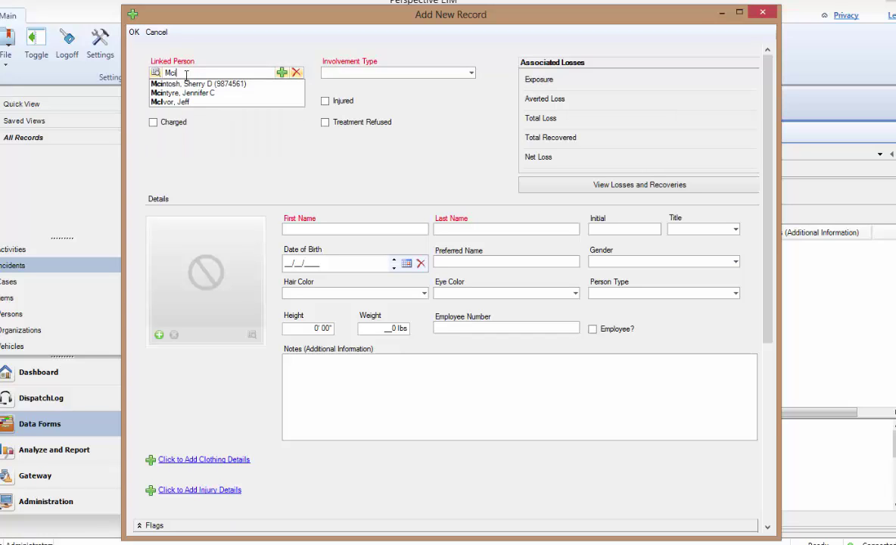
type("vo")
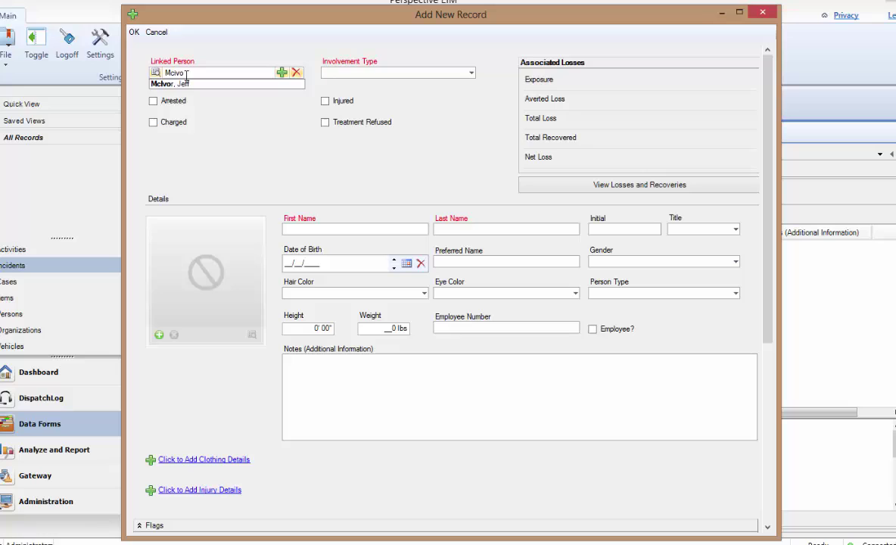
key("Down")
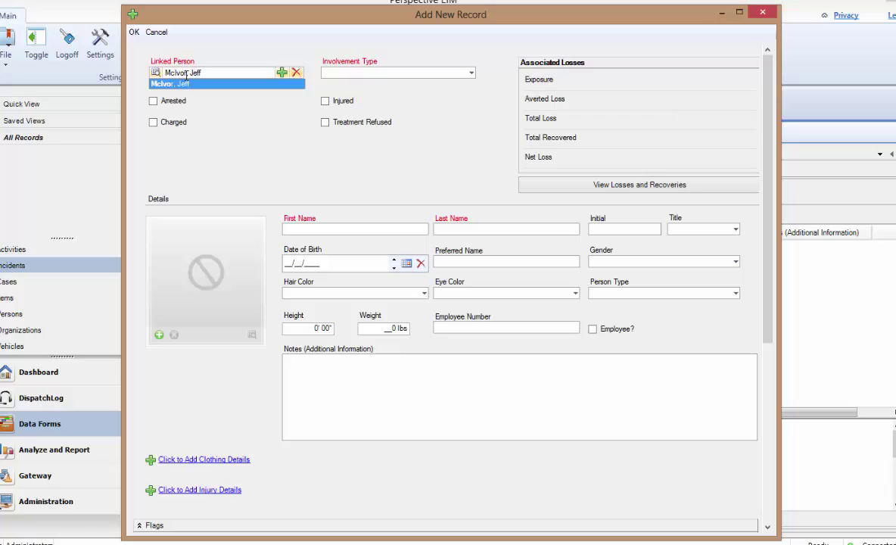
key("Return")
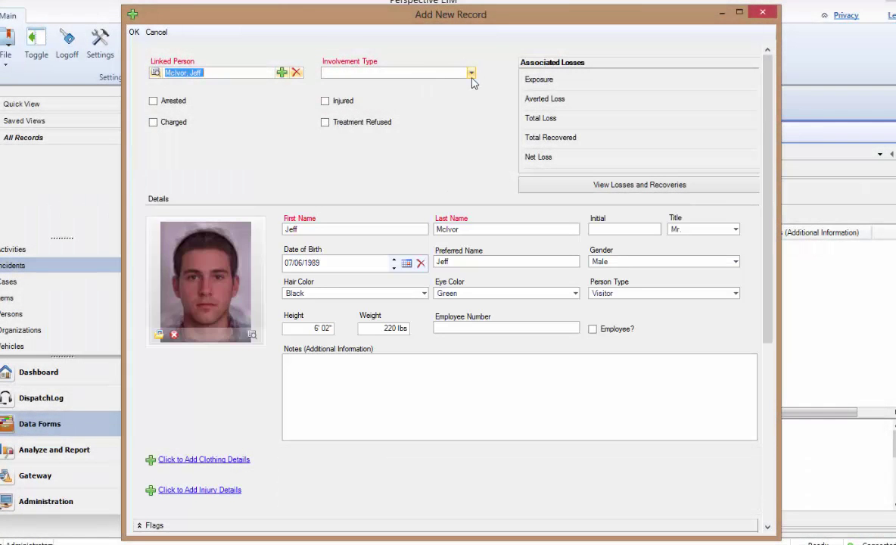
- Set Involvement Type to Subject of Interest and the person's Initial to B
left_click(472, 72)
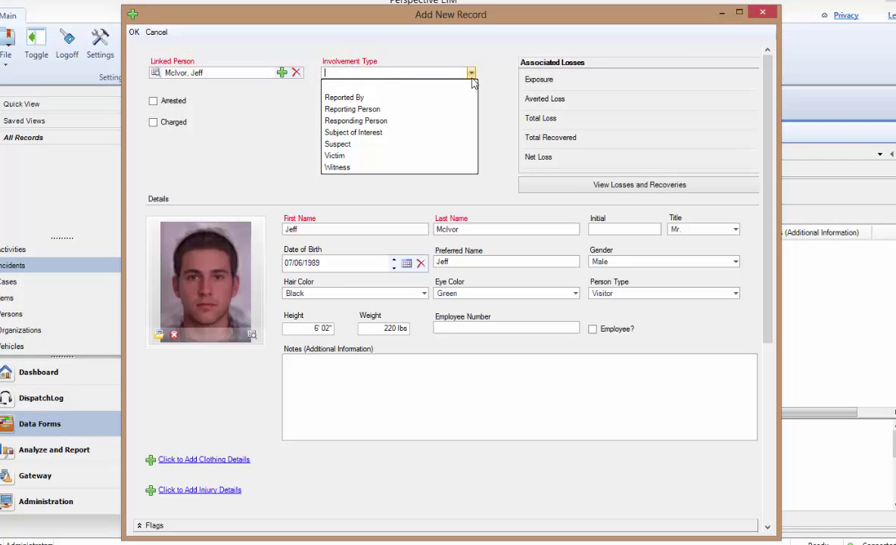
left_click(457, 132)
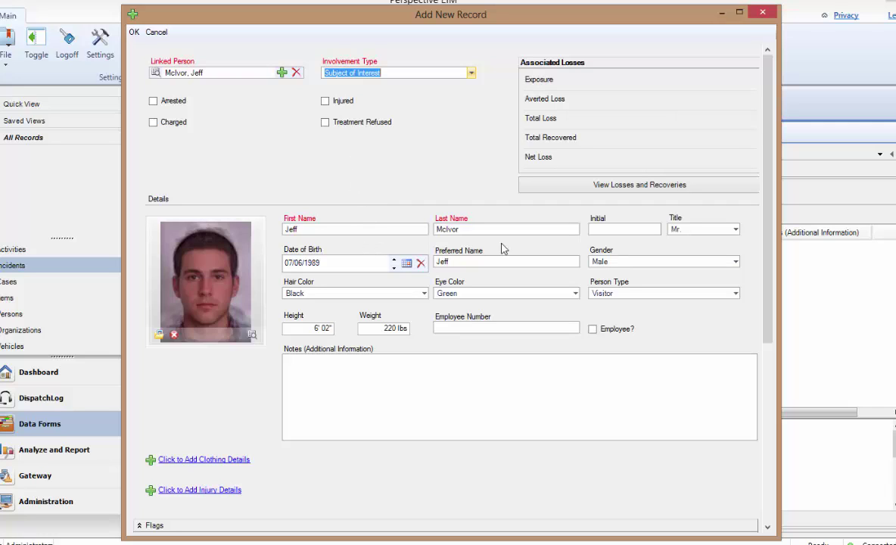
left_click(608, 233)
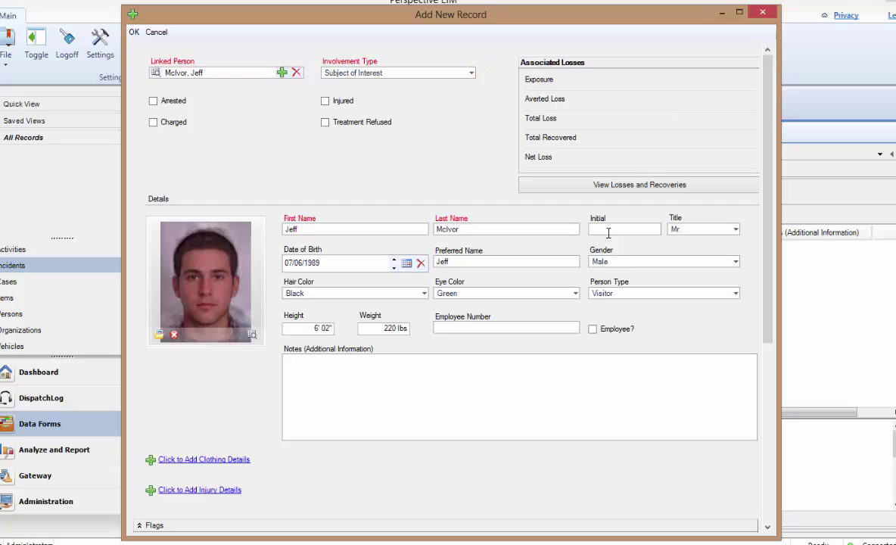
type("B")
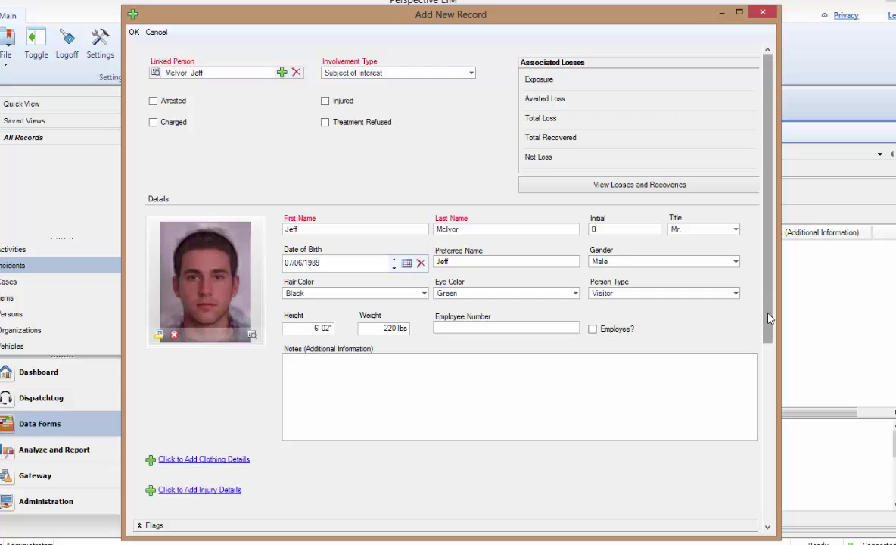
- Add the clothing details and injury details sections to the involvement
left_click_drag(767, 316, 742, 392)
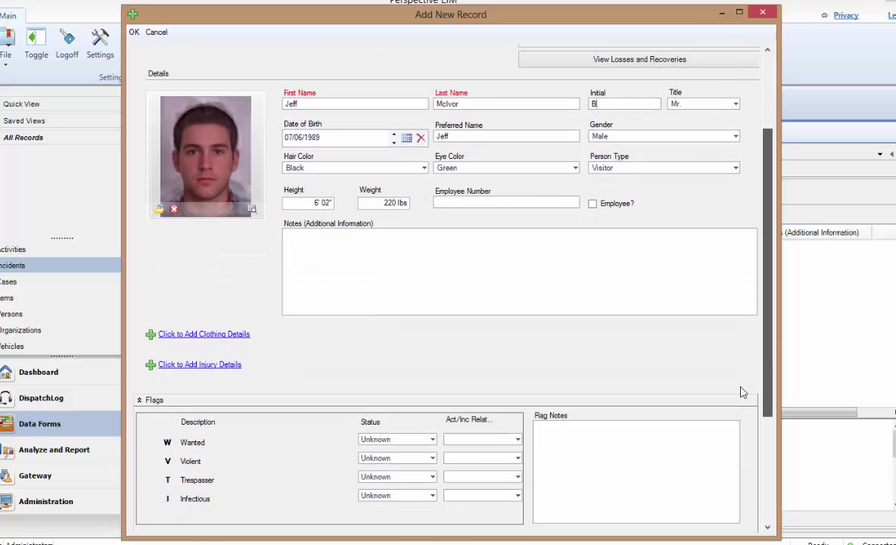
left_click(202, 337)
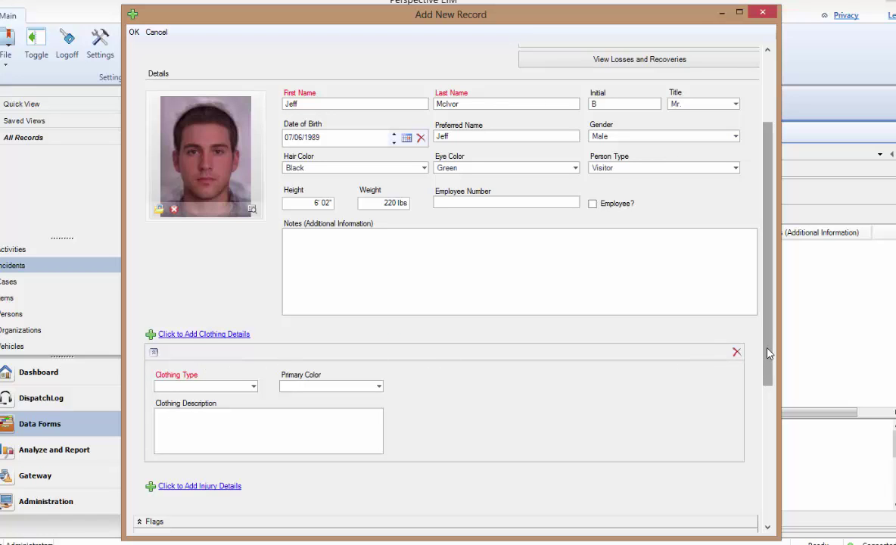
scroll(769, 353, "down", 3)
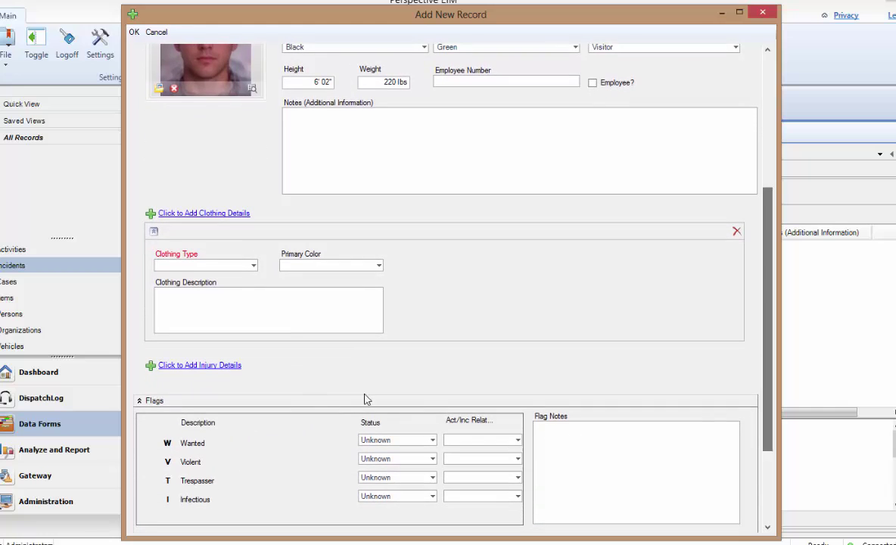
left_click(176, 367)
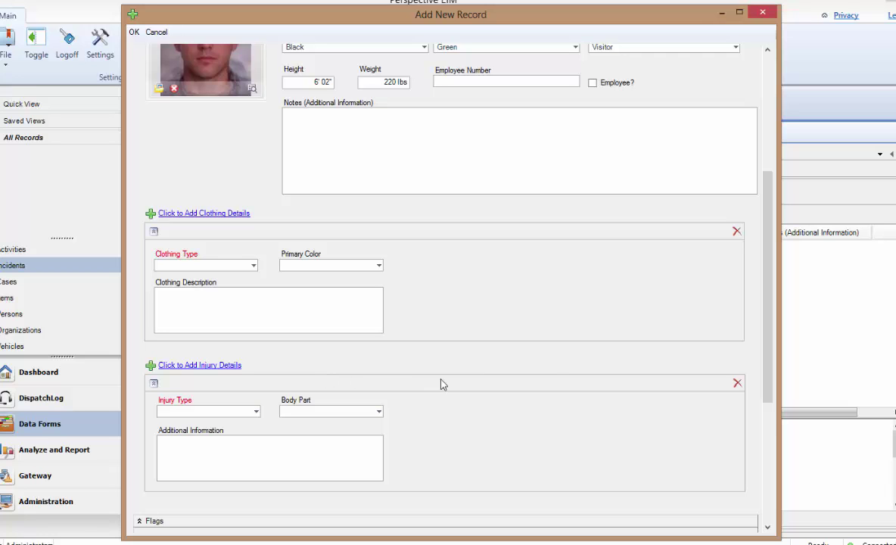
- Delete the injury details section and begin removing the clothing section
left_click(737, 388)
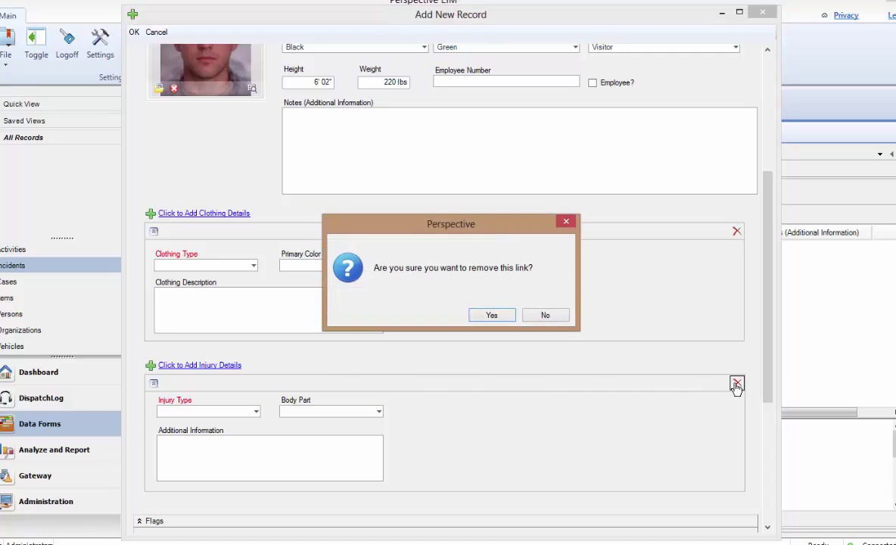
left_click(489, 315)
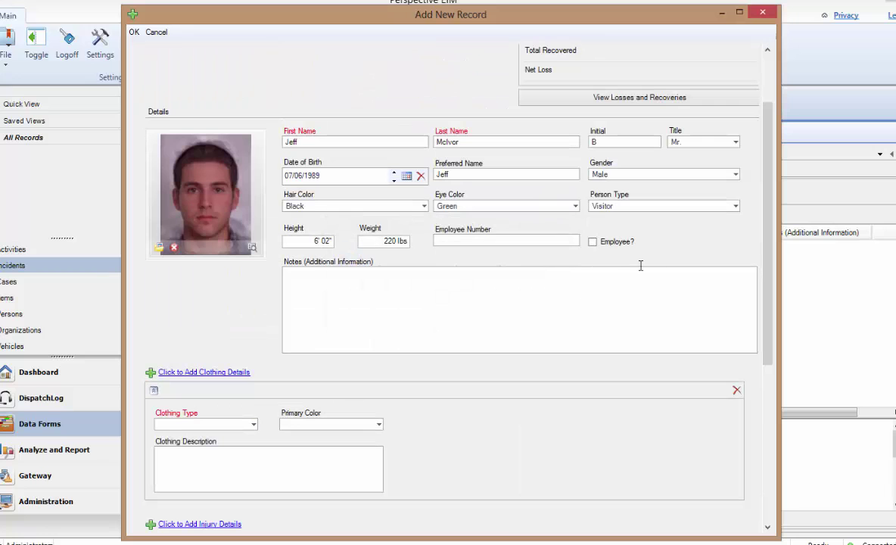
left_click(737, 390)
- Confirm removal of the clothing section and set the Trespasser flag to Yes
left_click(506, 318)
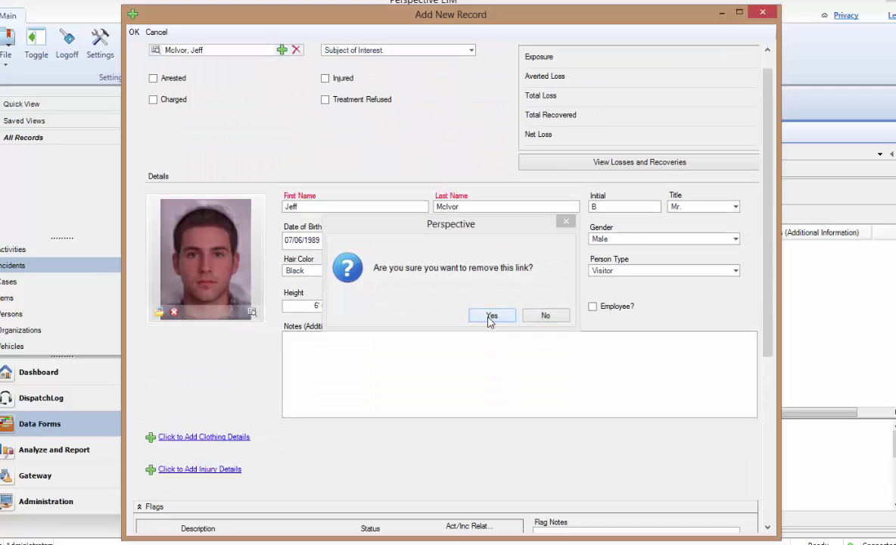
scroll(773, 354, "down", 1)
left_click_drag(772, 353, 777, 410)
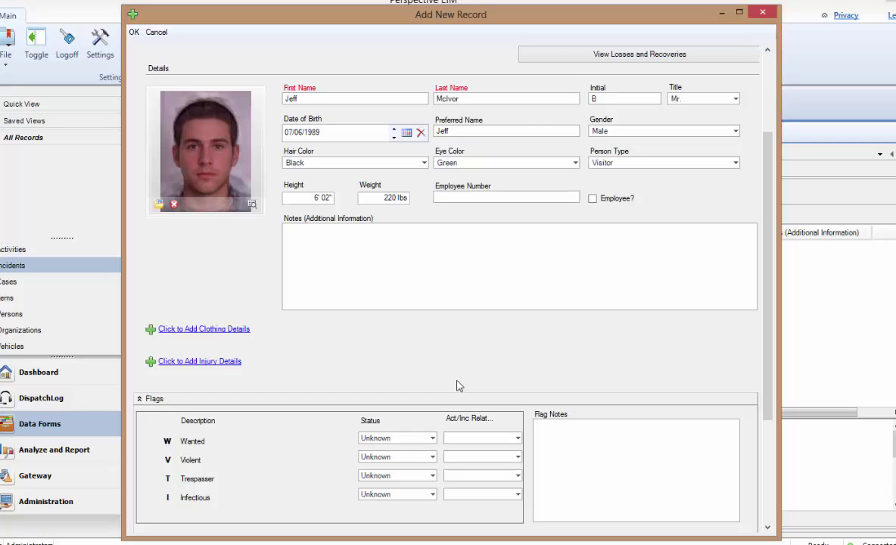
left_click(432, 476)
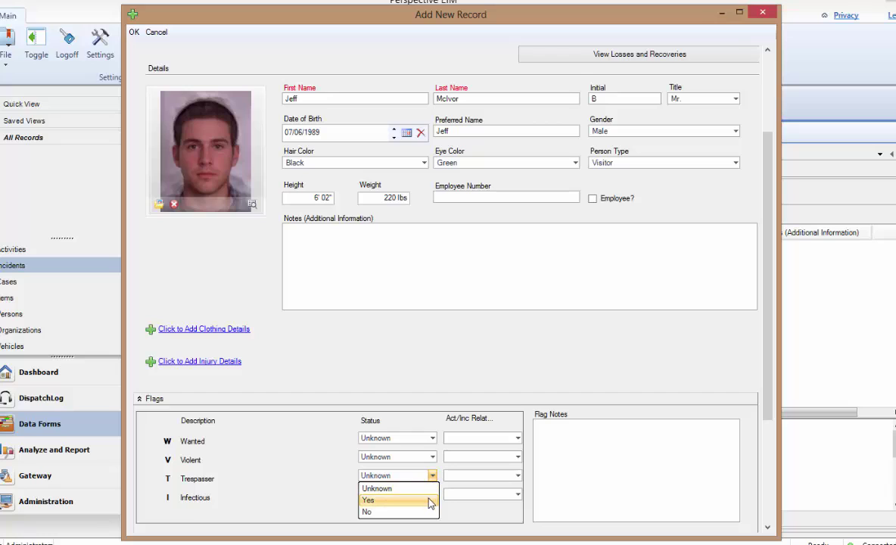
left_click(430, 501)
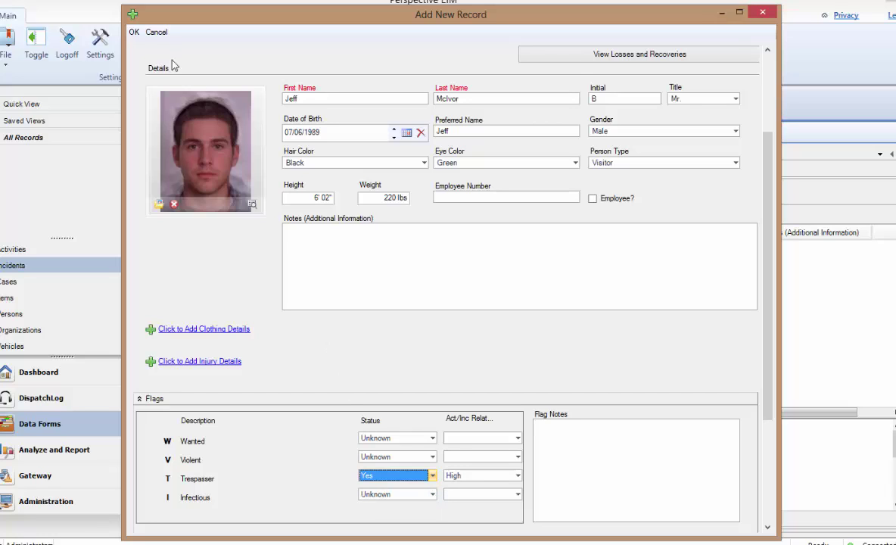
- Save the involvement to the incident and open the linked person's own record
left_click(134, 32)
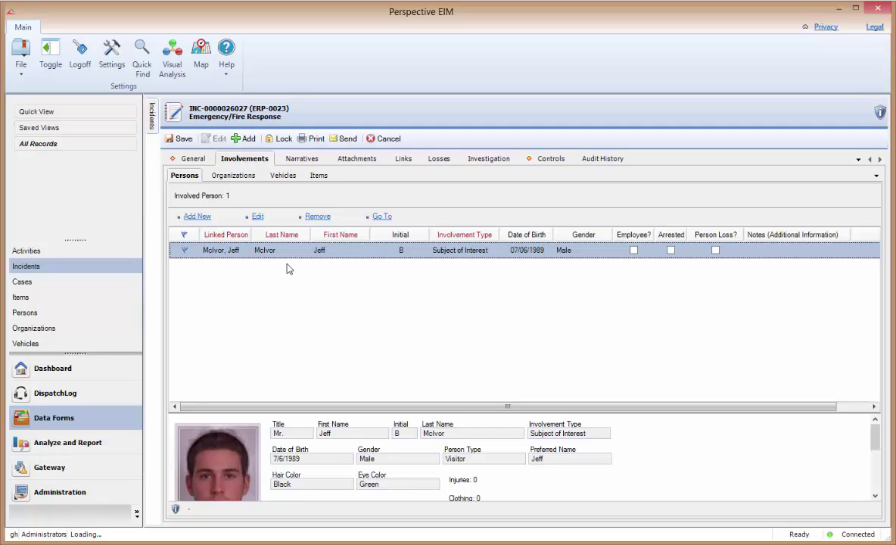
left_click(382, 218)
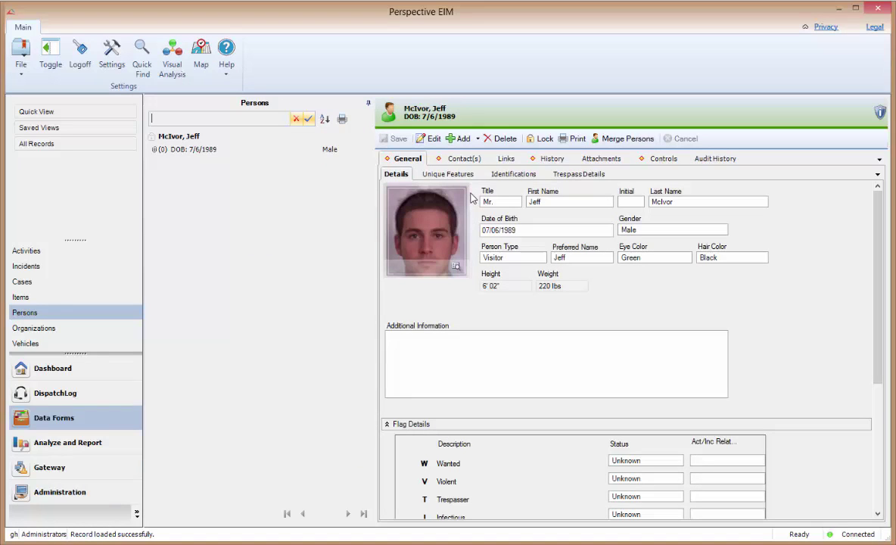
- Edit the person record, enter middle initial B, and save it
left_click(430, 139)
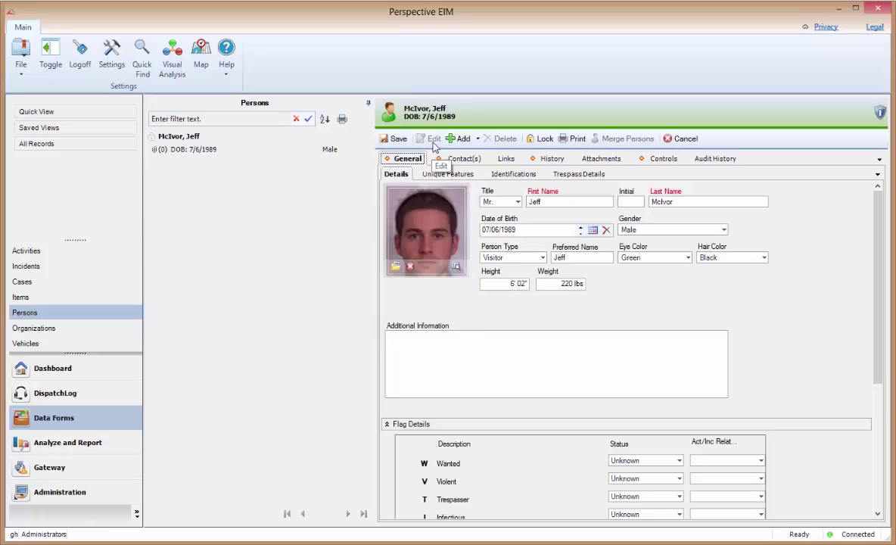
left_click(626, 201)
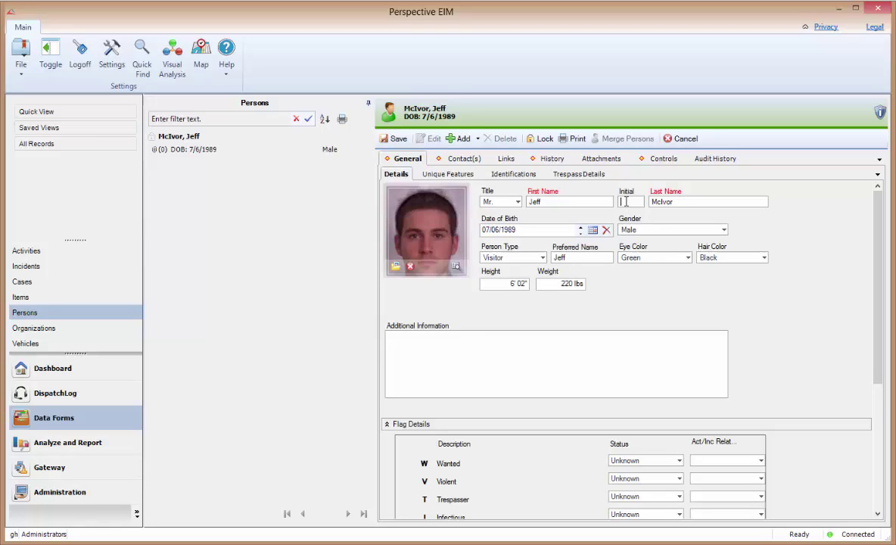
type("B")
left_click(395, 140)
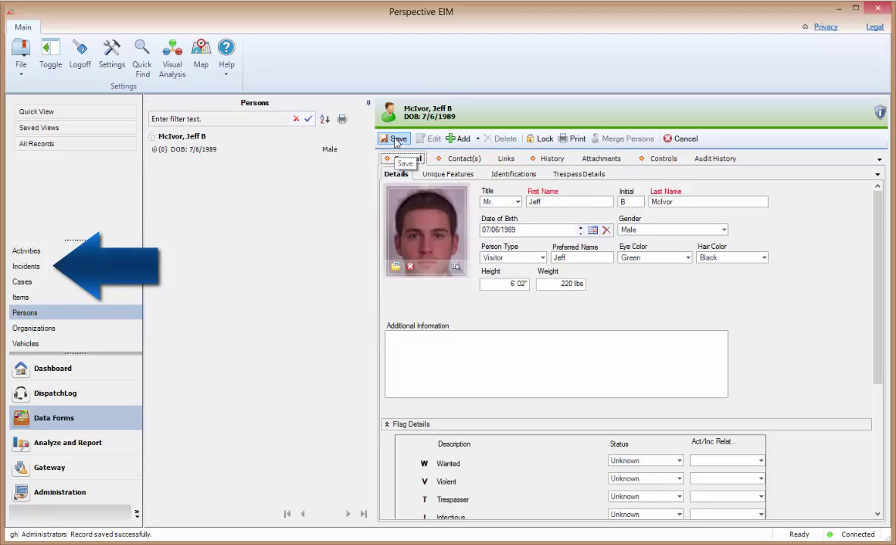
- Return to the incident's Persons list and start another involved-person record
left_click(38, 268)
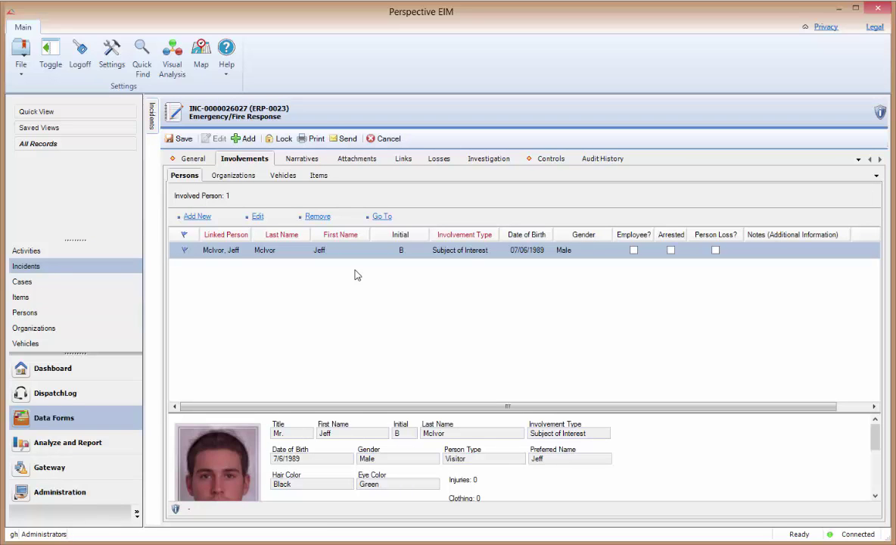
left_click(196, 217)
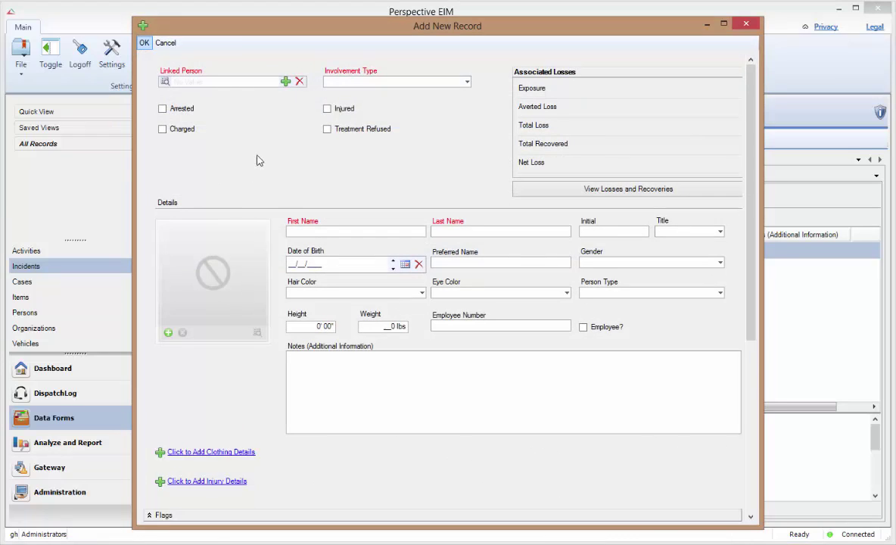
- Search the entity list by the new person's last name, then choose Quick Add
left_click(286, 81)
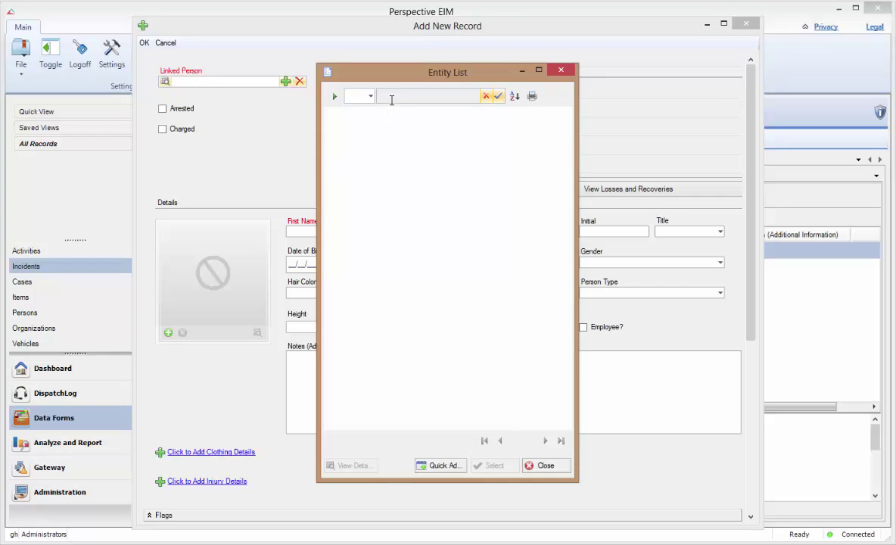
type("Anderson")
key("Return")
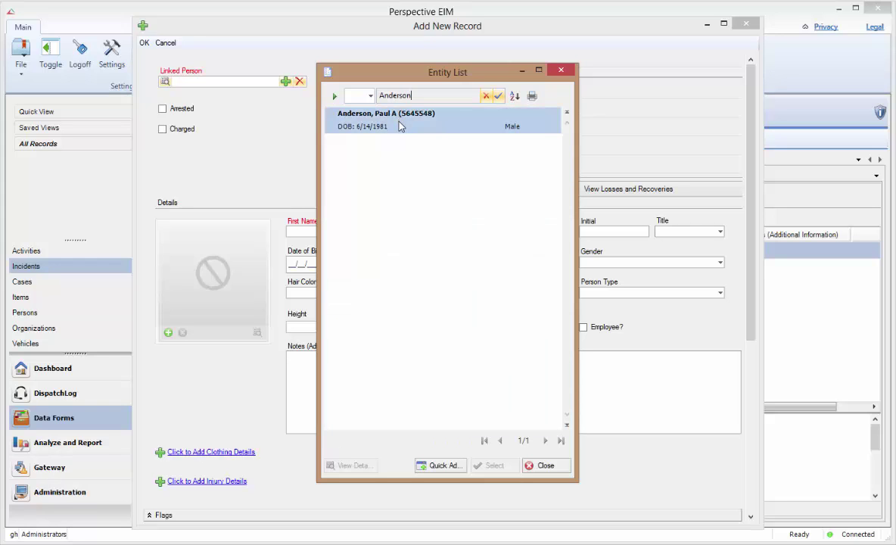
left_click(443, 466)
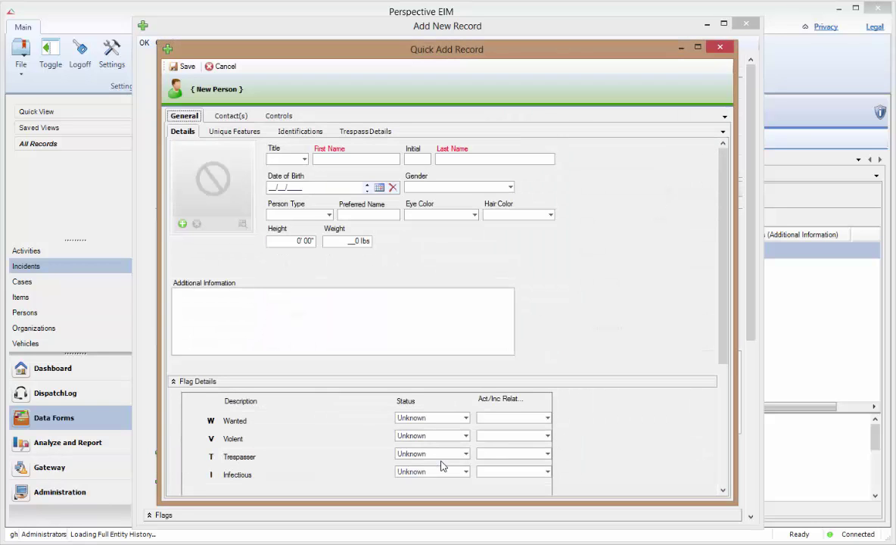
- Enter the new person's first and last name
left_click(330, 159)
key("Tab")
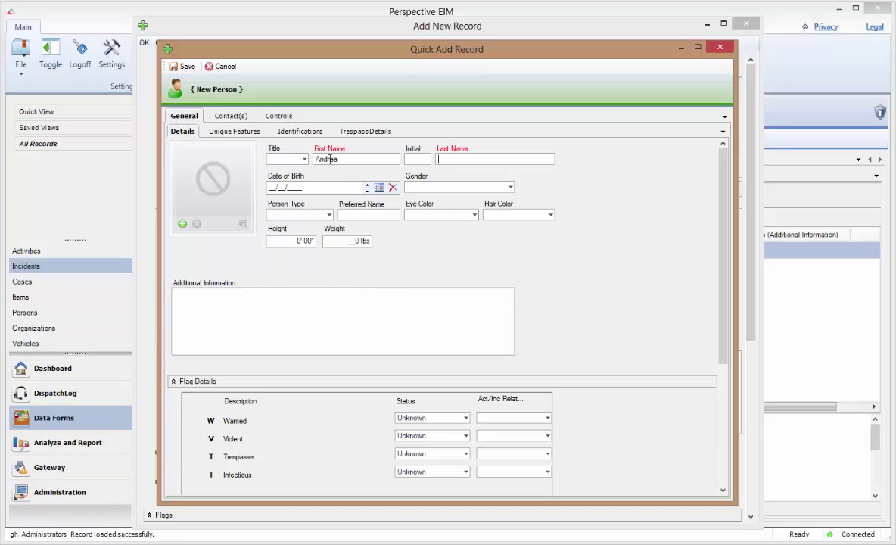
left_click(379, 187)
left_click(438, 199)
left_click(446, 200)
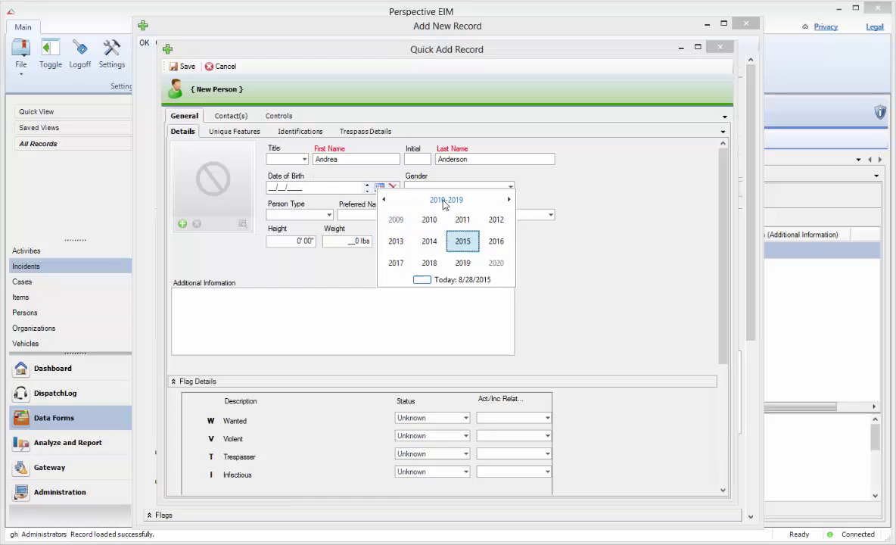
left_click(445, 200)
left_click(383, 199)
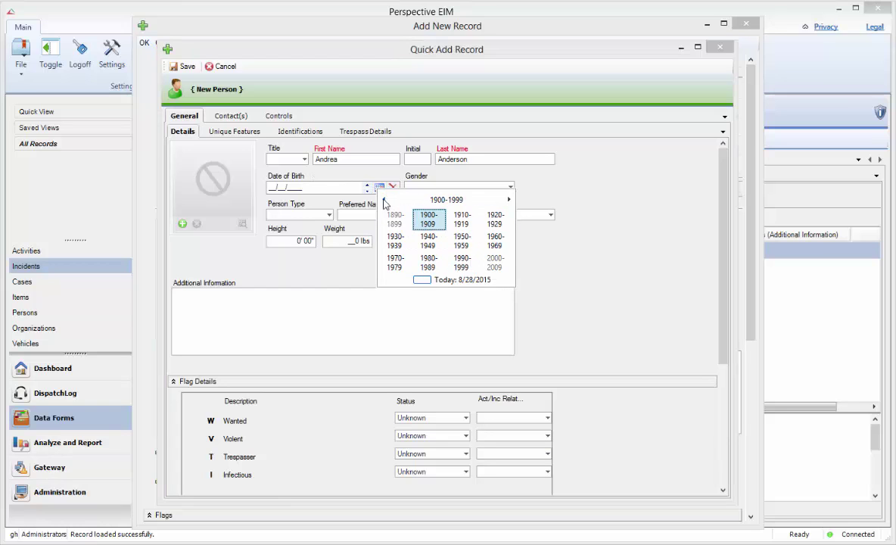
left_click(433, 261)
left_click(429, 246)
left_click(429, 249)
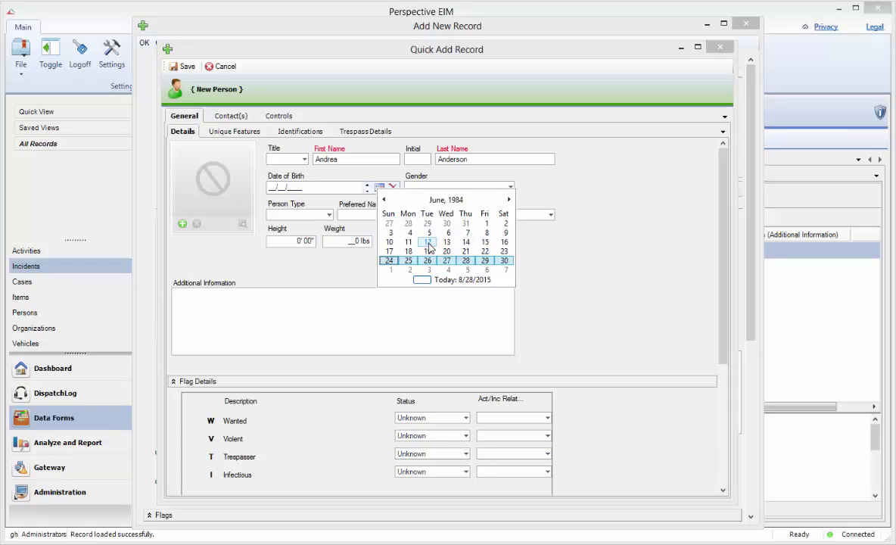
left_click(429, 251)
- Set gender to Female, eye colour to Brown and hair colour to Brunette
left_click(500, 190)
left_click(496, 209)
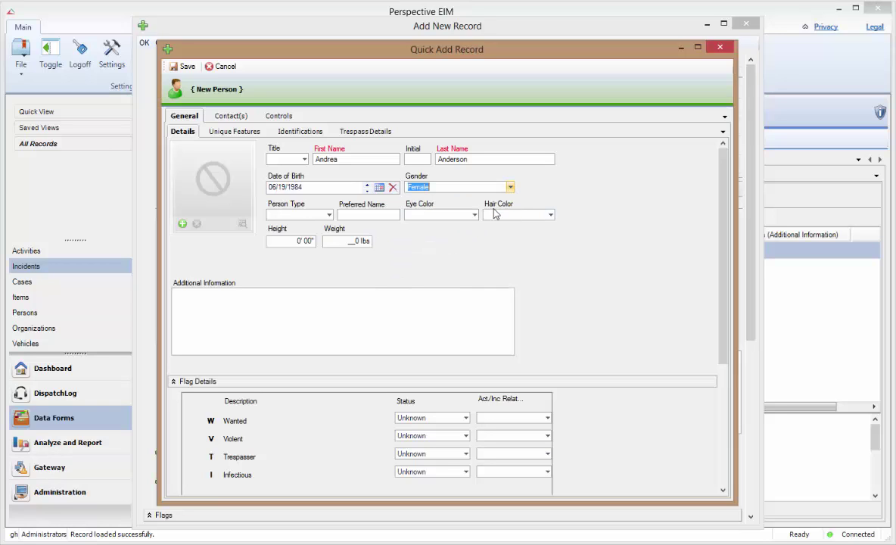
left_click(475, 215)
left_click(424, 260)
left_click(549, 215)
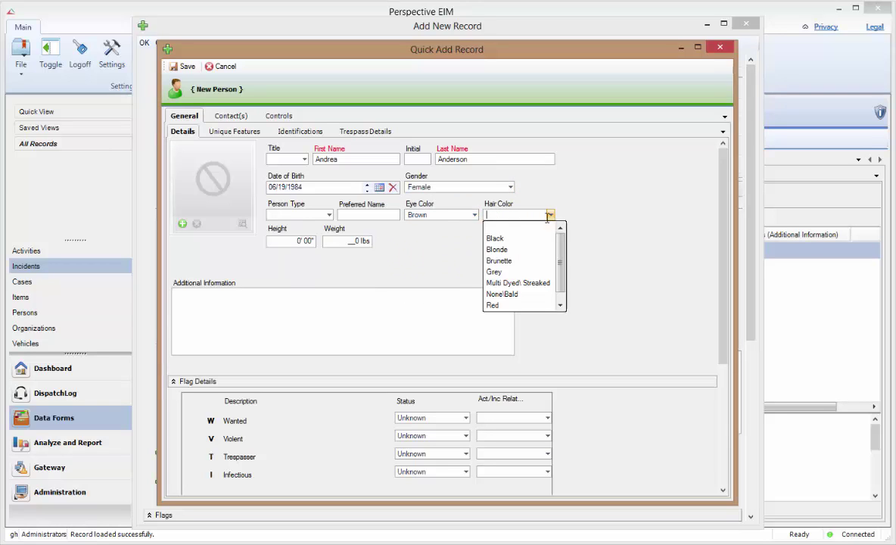
left_click(526, 261)
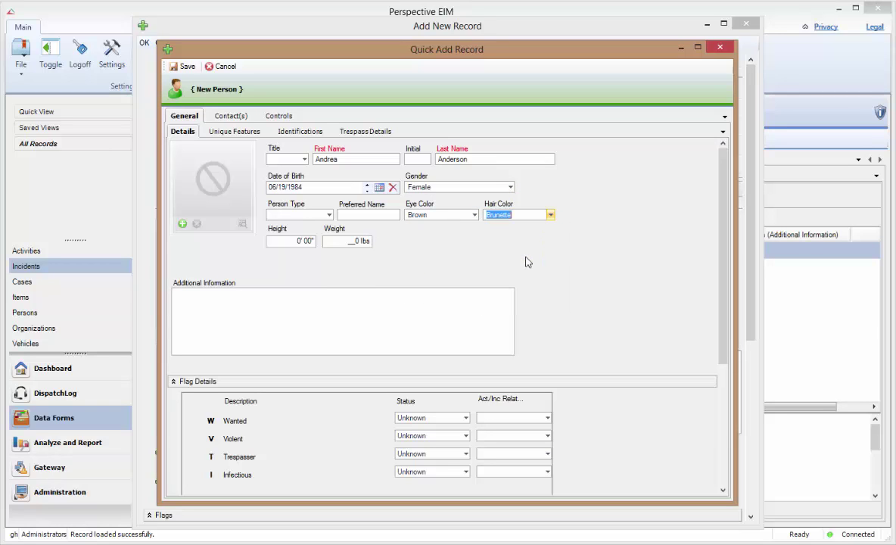
- Attach the woman's portrait image as the person's photo
left_click(183, 225)
left_click(310, 195)
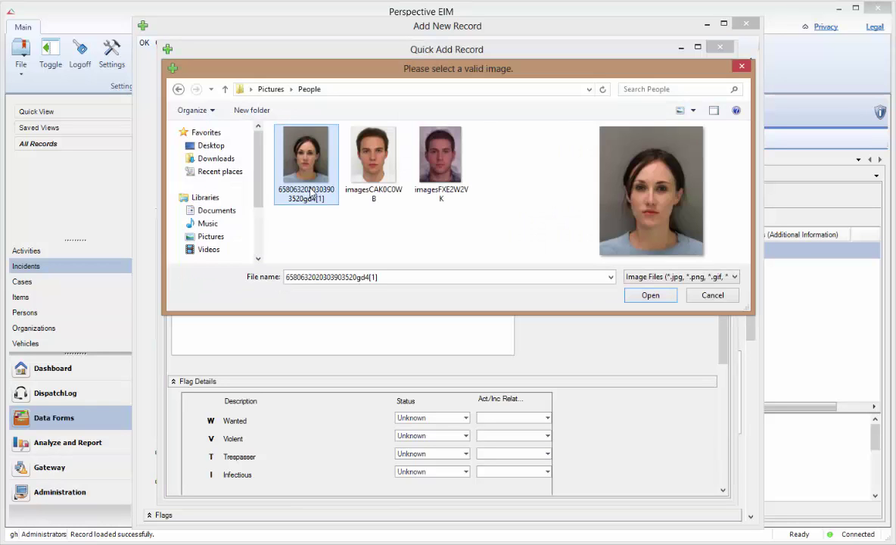
double_click(310, 195)
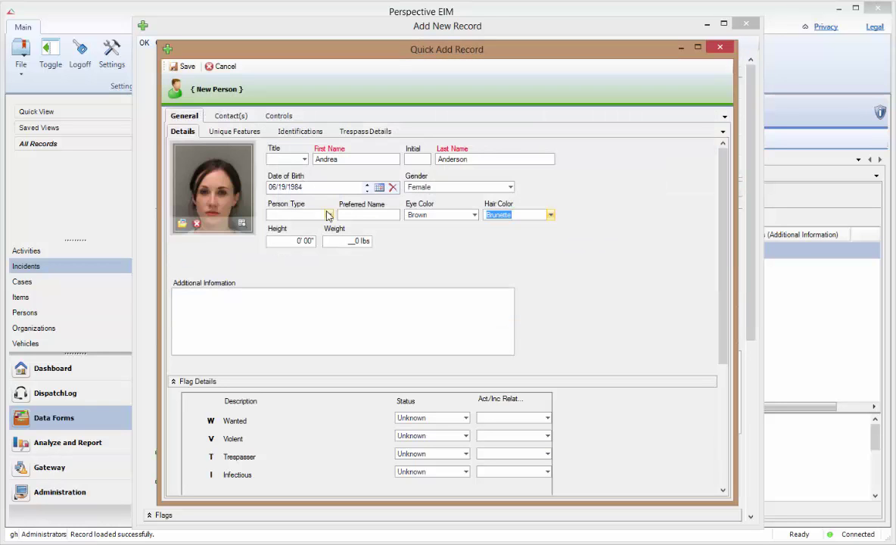
- Review the Unique Features, Identifications, Trespass Details and Contact(s) sections, ending on Controls
left_click(236, 133)
left_click(299, 133)
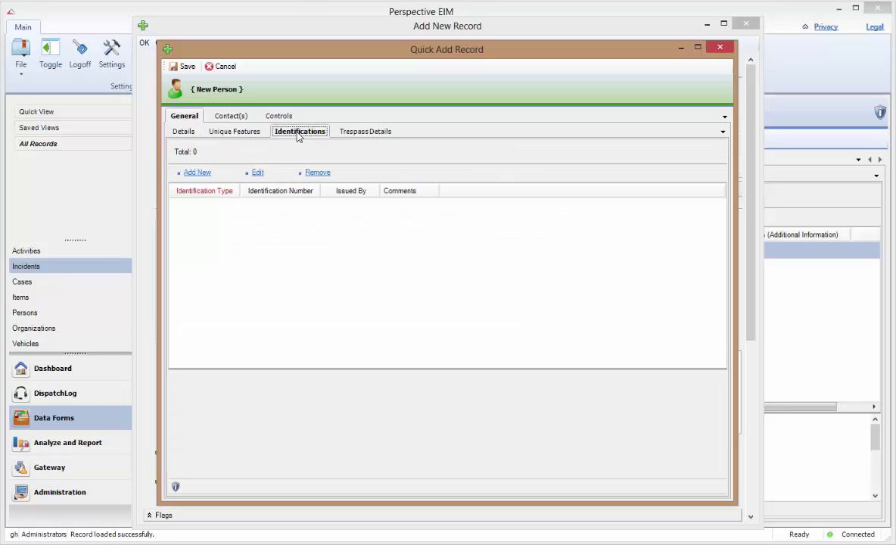
left_click(348, 133)
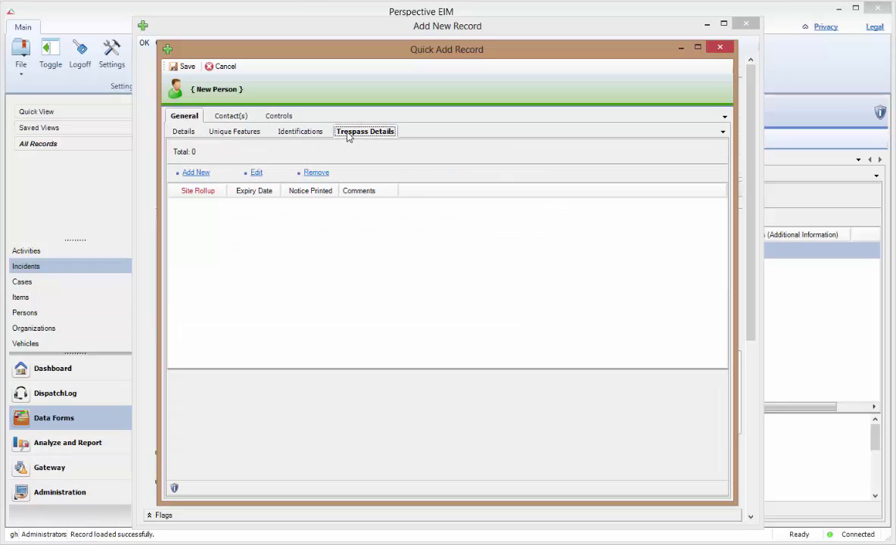
left_click(219, 115)
left_click(274, 115)
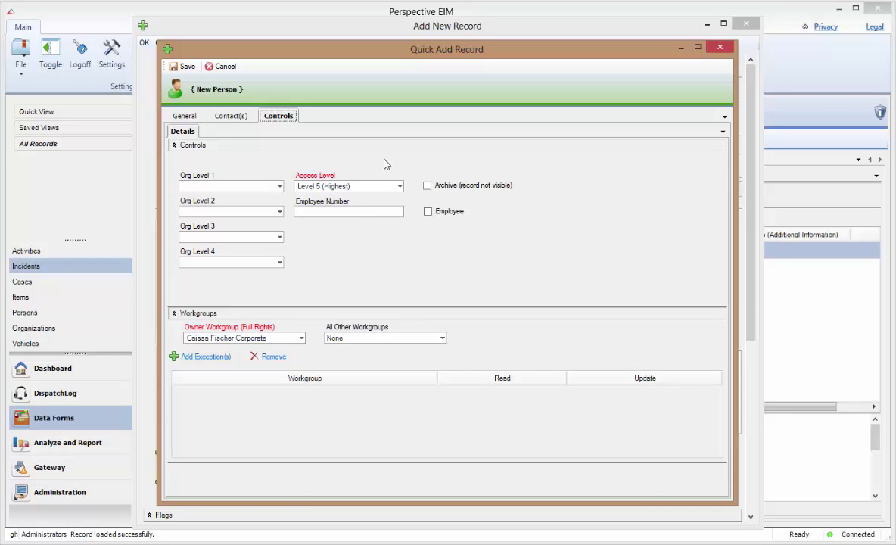
- Set the new person's Access Level to Level 1 (Lowest) and give All Other Workgroups Update rights
left_click(399, 186)
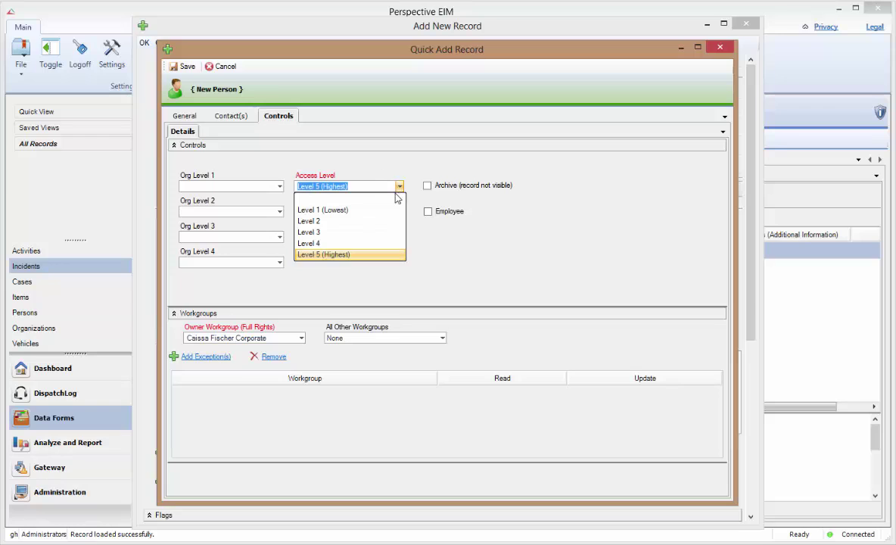
left_click(395, 212)
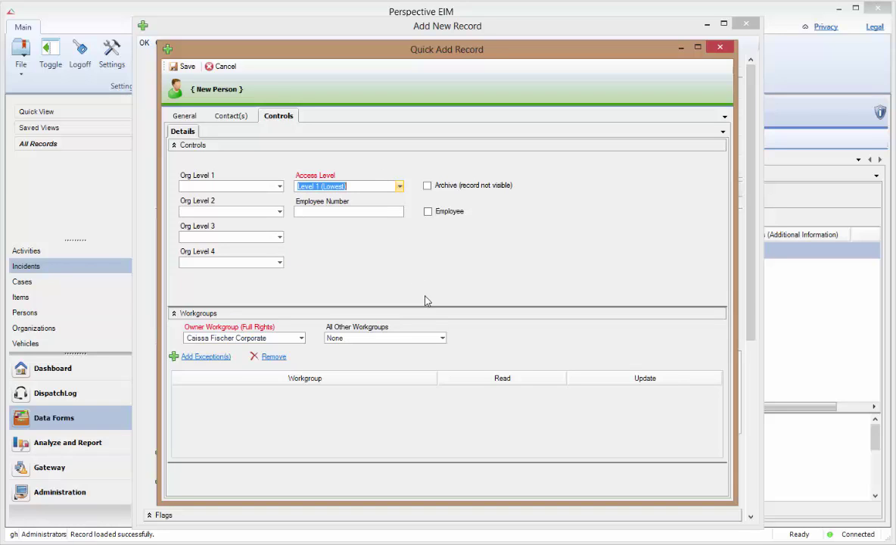
left_click(442, 338)
left_click(437, 373)
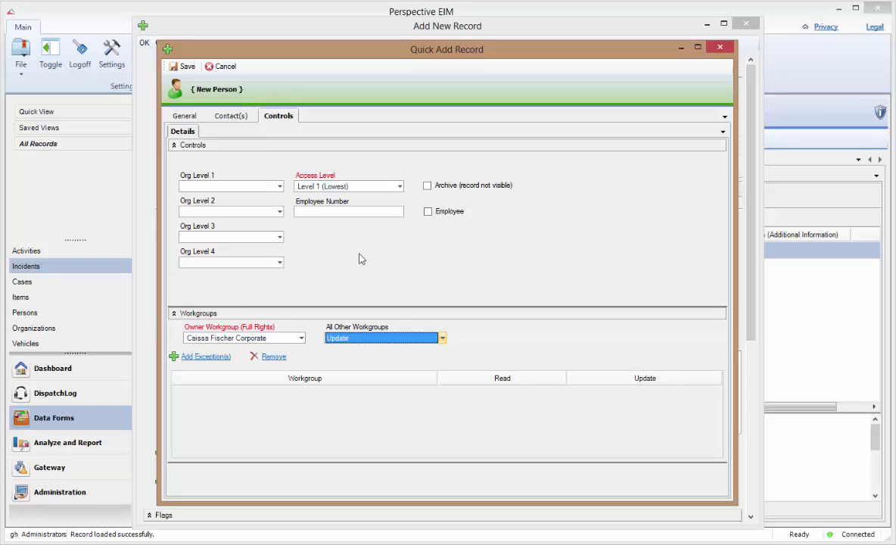
- Save the new person and add them to the incident with involvement type Reported By
left_click(183, 69)
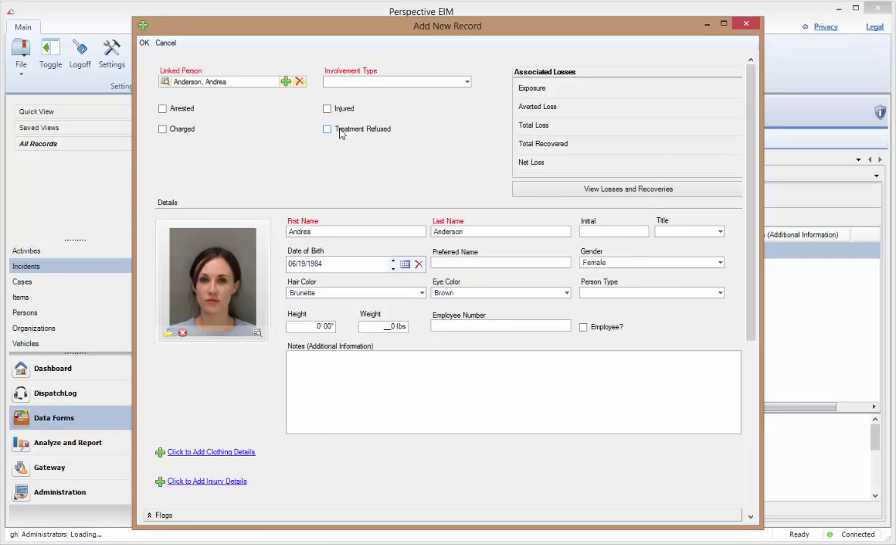
left_click(467, 81)
left_click(451, 107)
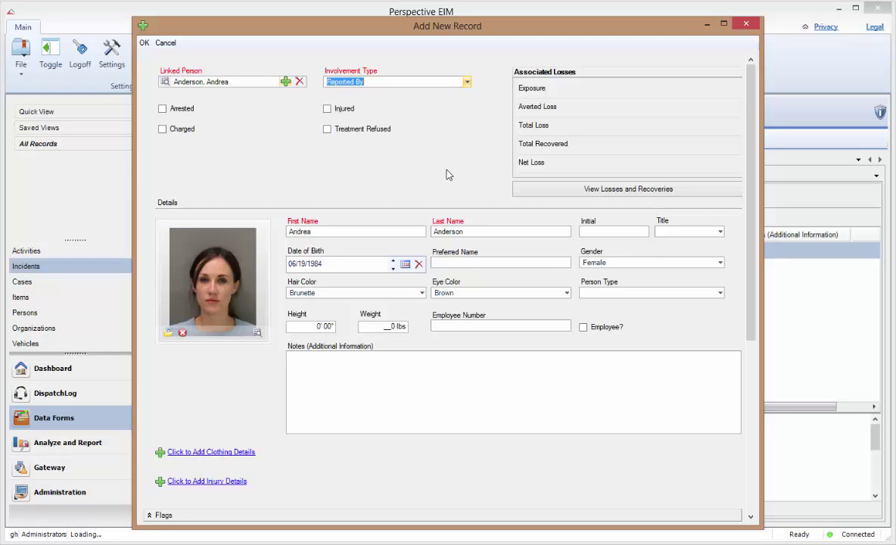
left_click(144, 42)
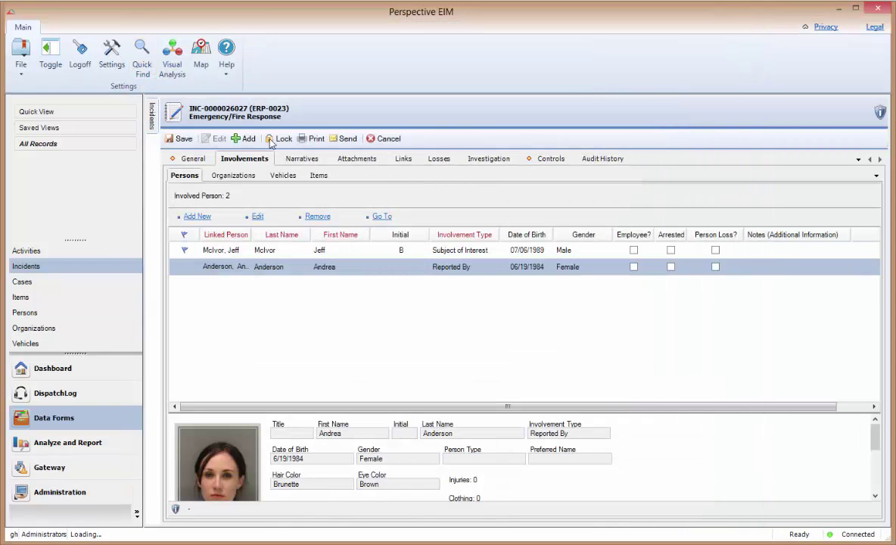